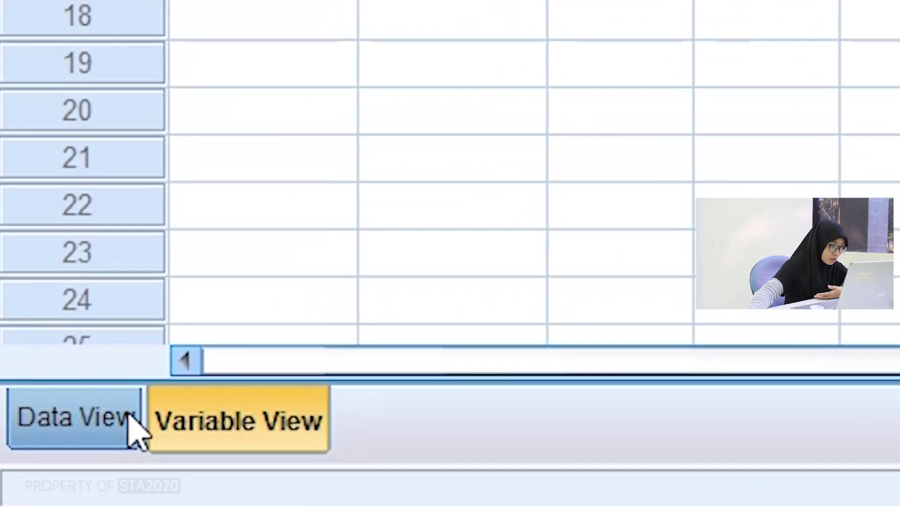
Define three variables named Y, X1 and X2 in the first three rows of the Variable View.
click(36, 454)
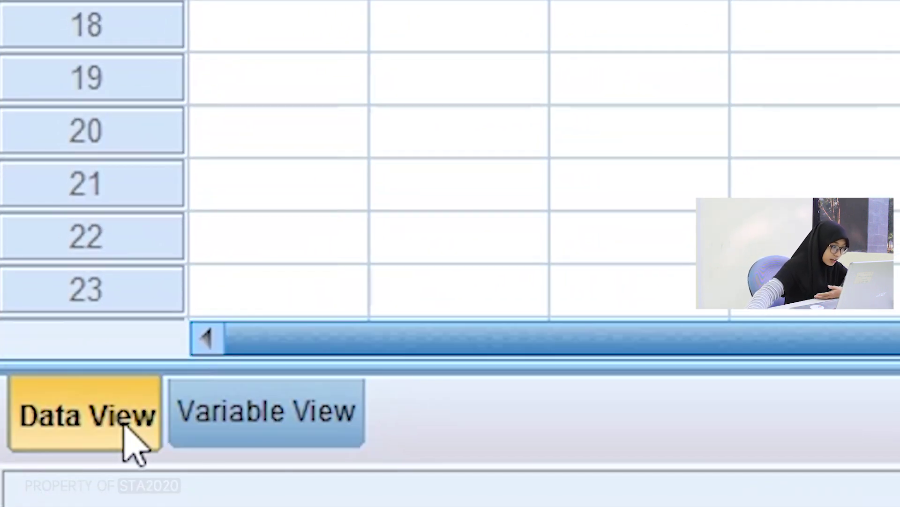
click(295, 408)
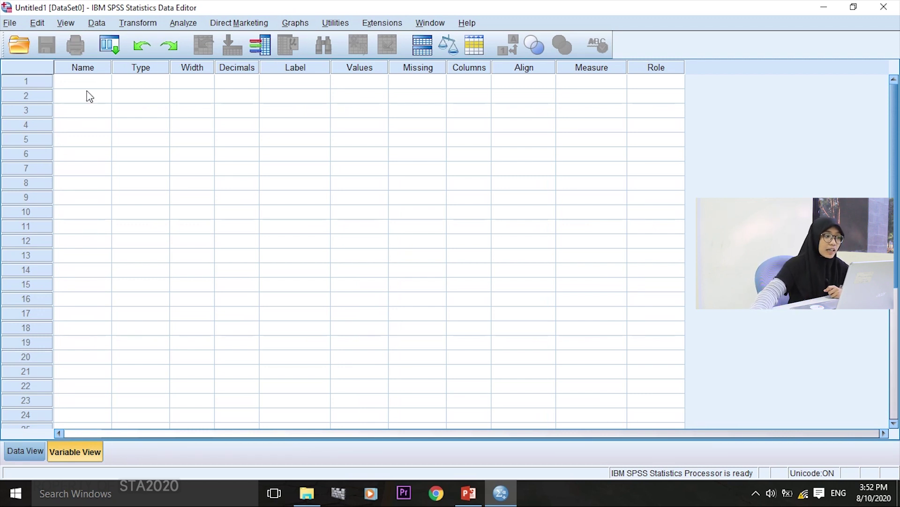
click(103, 81)
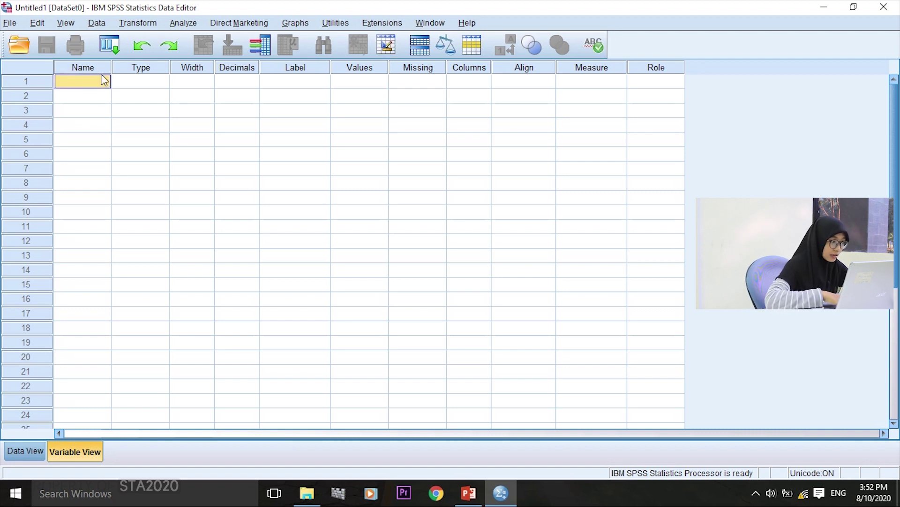
text(Y)
key(Return)
text(X1)
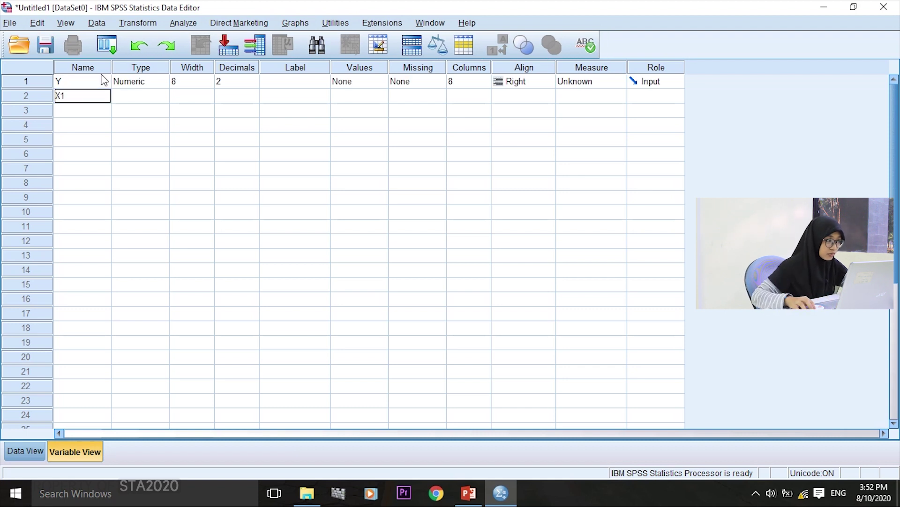
key(Return)
text(X2)
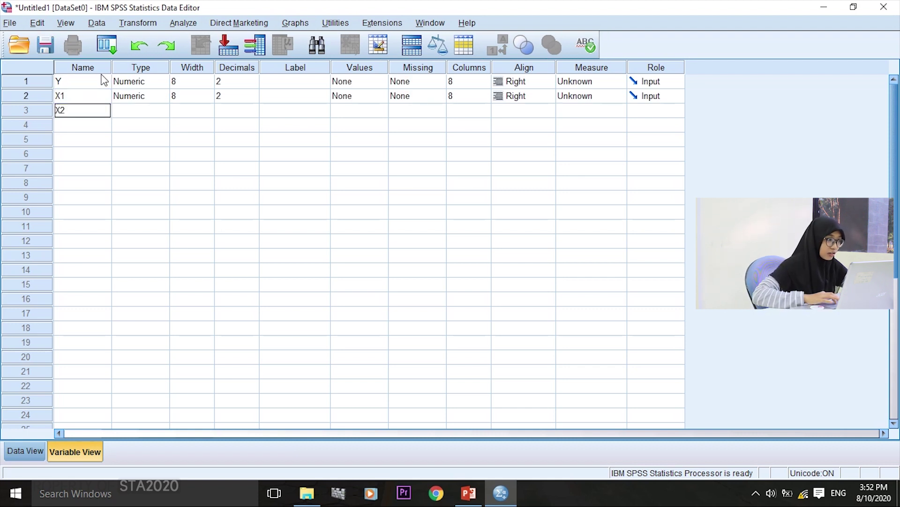
Set the decimals of variables Y, X1 and X2 to 0.
click(252, 99)
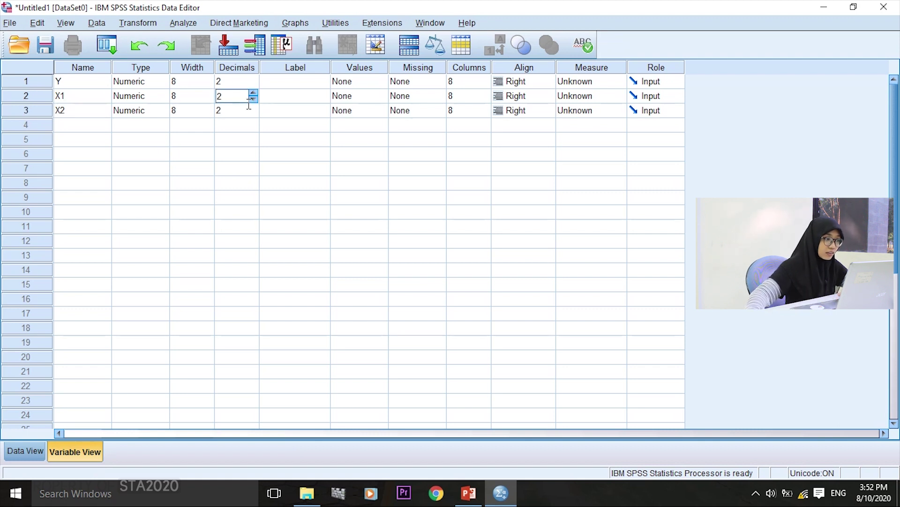
click(222, 84)
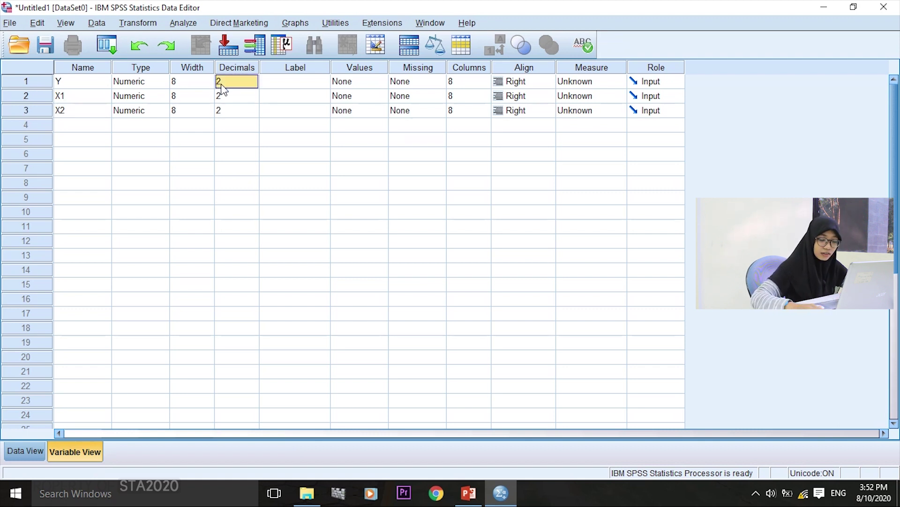
text(0)
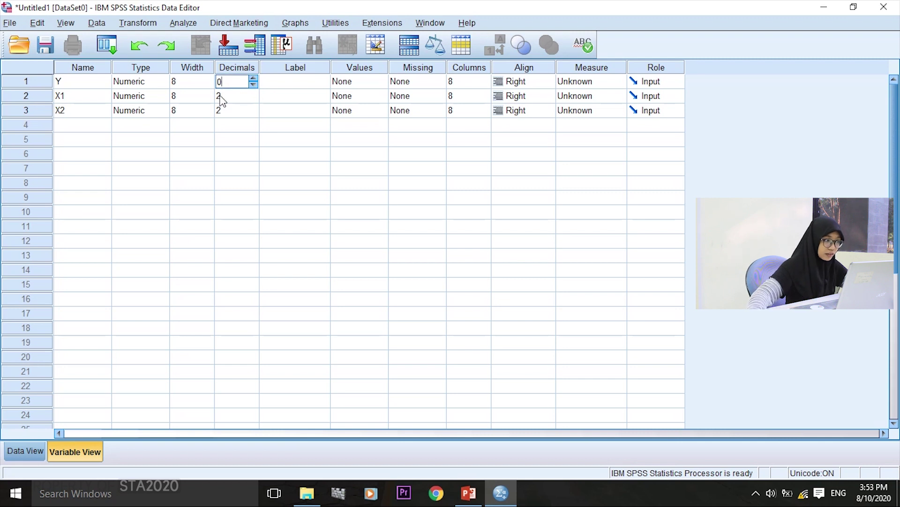
click(220, 96)
text(0)
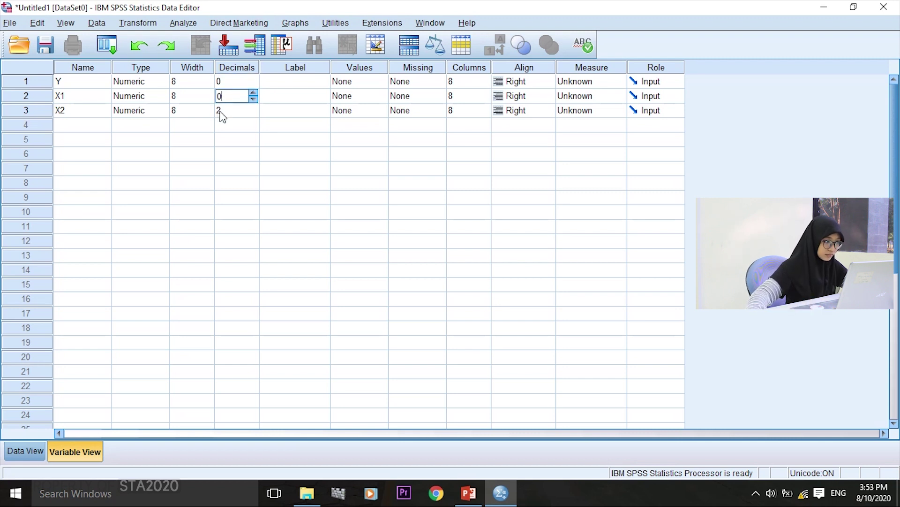
click(220, 111)
text(0)
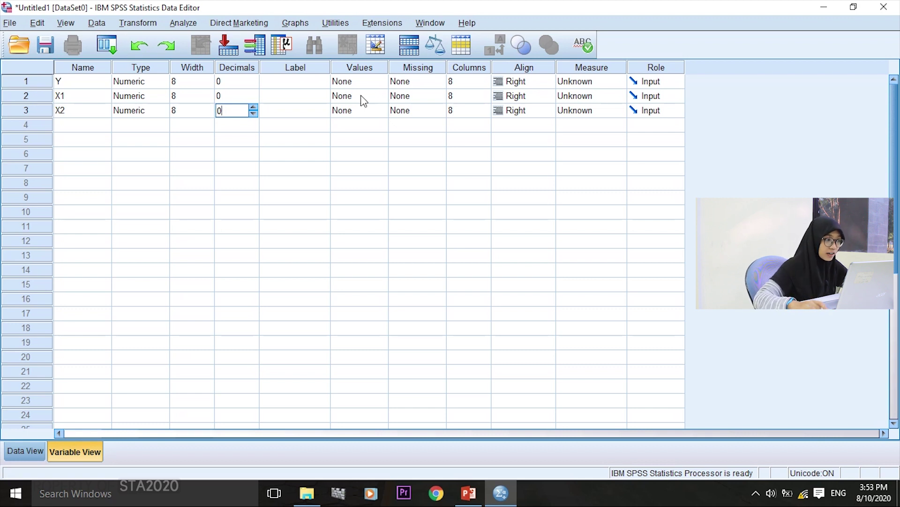
Label Y as "Berat Ikan", X1 as "Makanan Ikan" and X2 as "Panjang Ikan".
click(286, 78)
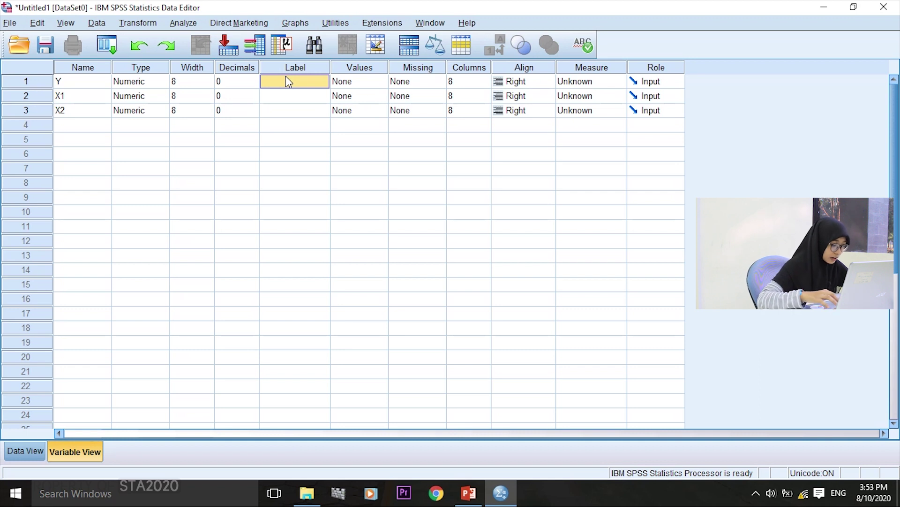
text(Berat Ikan)
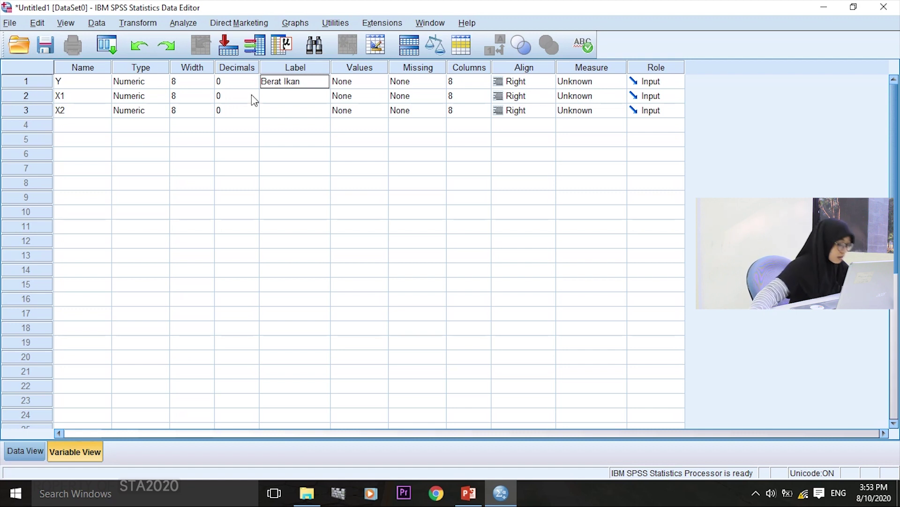
click(289, 95)
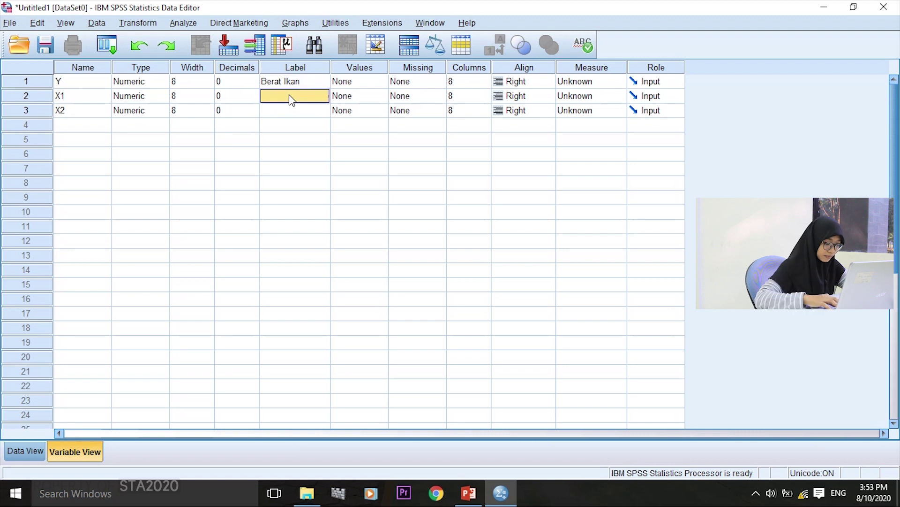
text(Makanan Ikan)
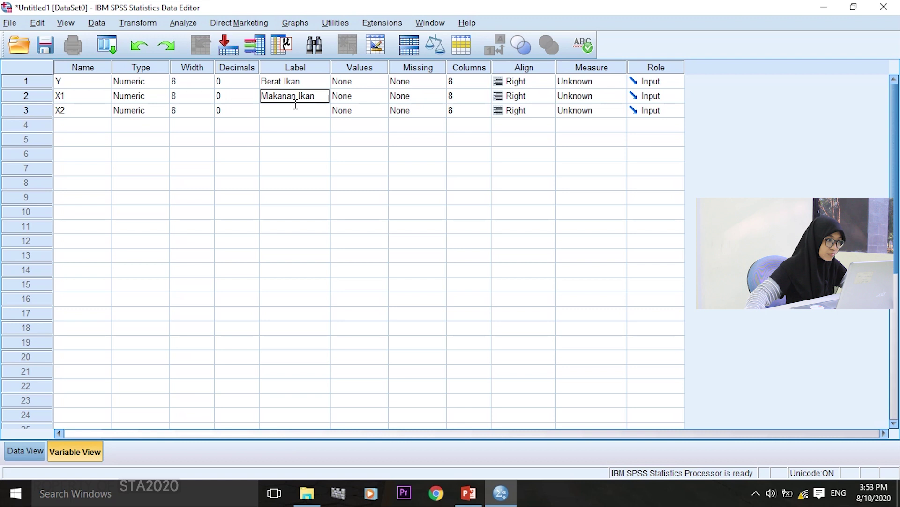
click(296, 111)
text(Panjang Ikan)
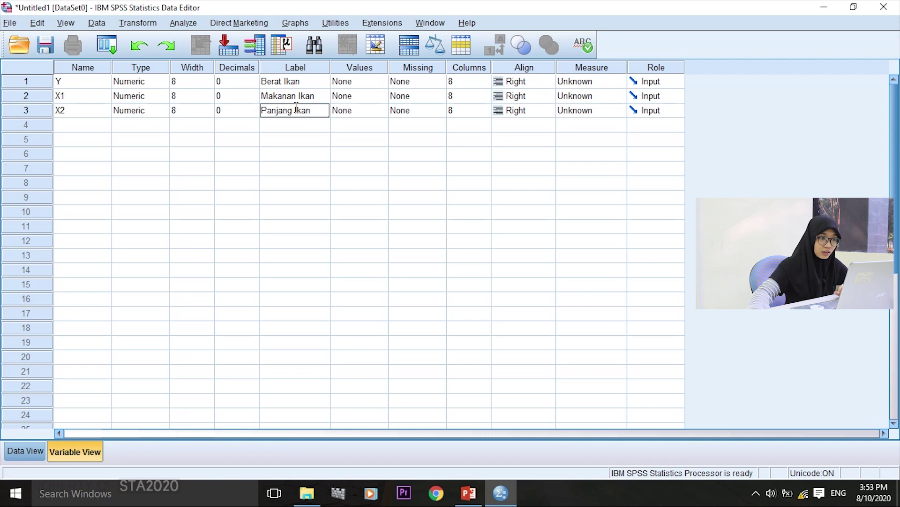
Set the measurement level of Y, X1 and X2 to Nominal.
click(575, 83)
click(588, 120)
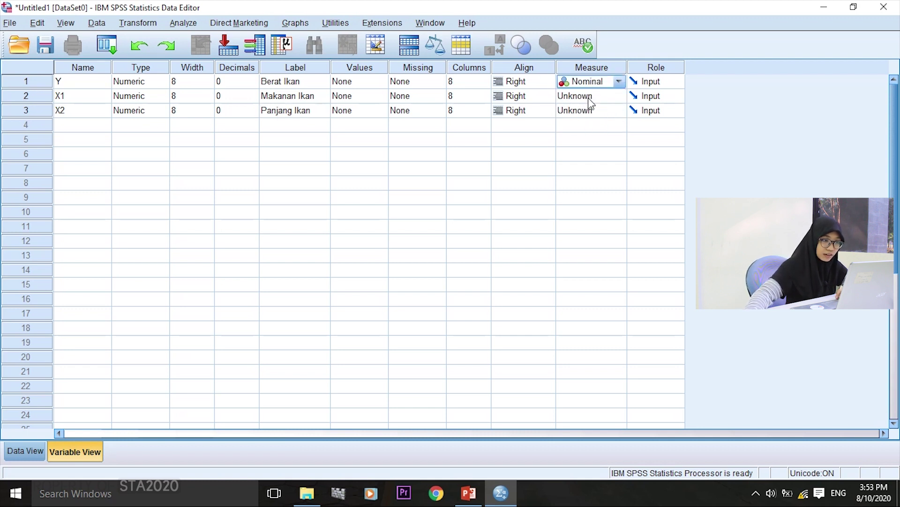
click(592, 96)
click(599, 136)
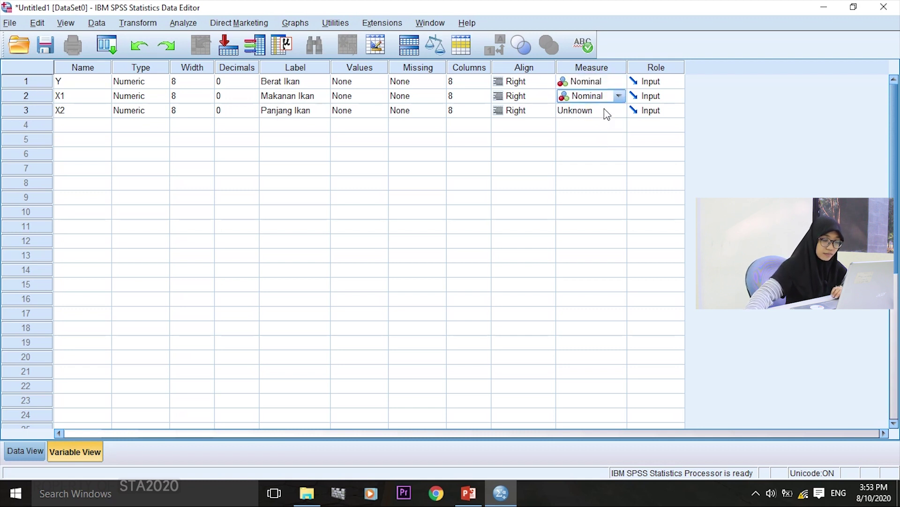
click(605, 111)
click(591, 151)
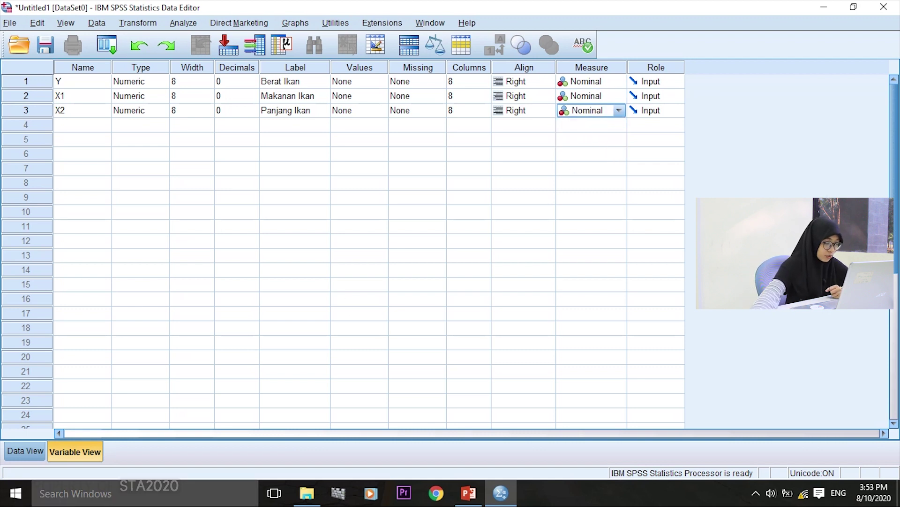
In the Data View, enter the Y values 37, 41, 34, 39, 40, 42, 38, 42, 40, 36, 41, 38 in rows 1 to 12.
click(33, 446)
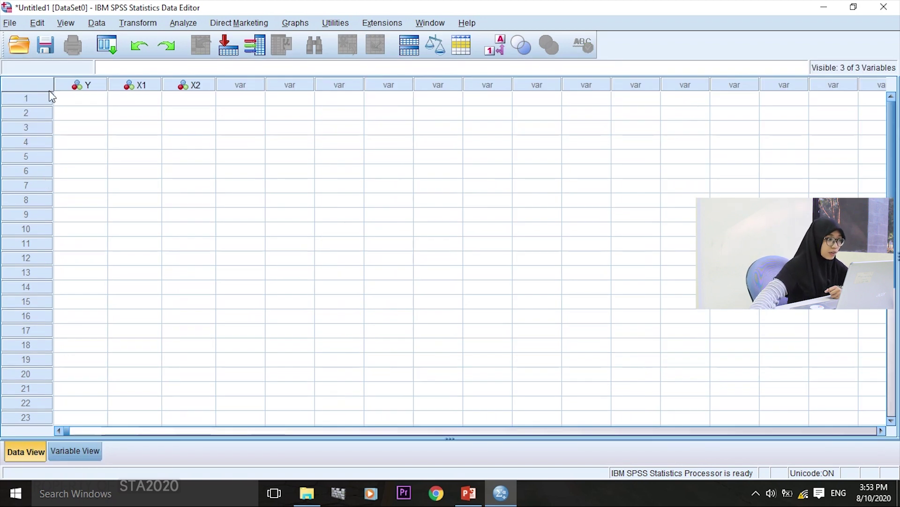
click(88, 103)
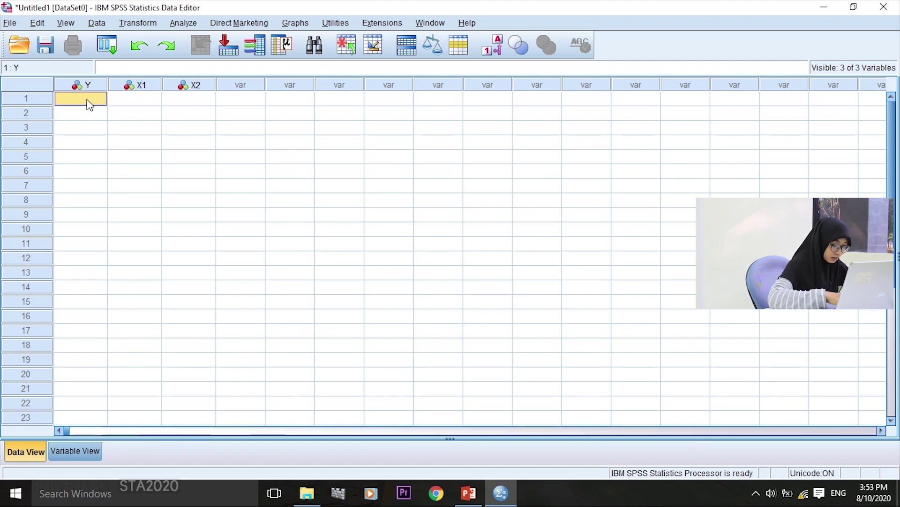
text(37)
key(Return)
text(41)
key(Return)
text(34)
key(Return)
text(39)
key(Return)
text(40)
key(Return)
text(42)
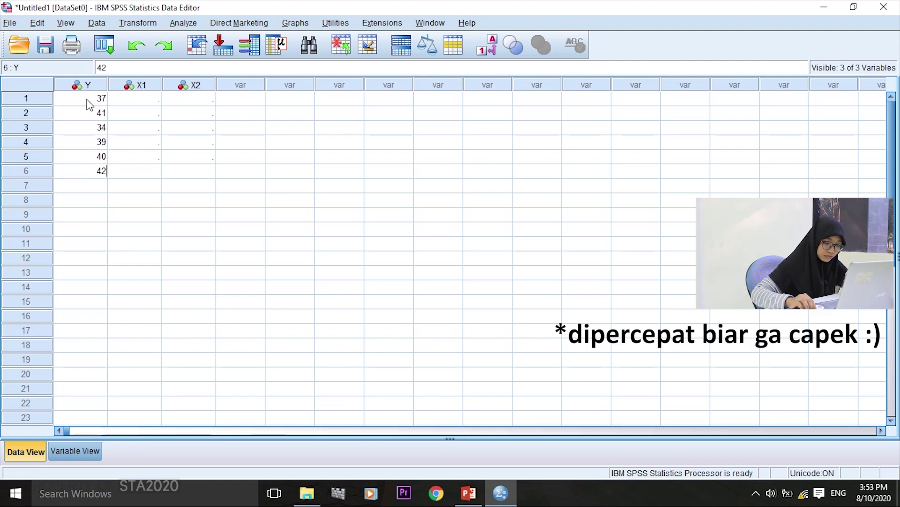
key(Return)
text(38)
key(Return)
text(42)
key(Return)
text(40)
key(Return)
text(36)
key(Return)
text(41)
key(Return)
text(38)
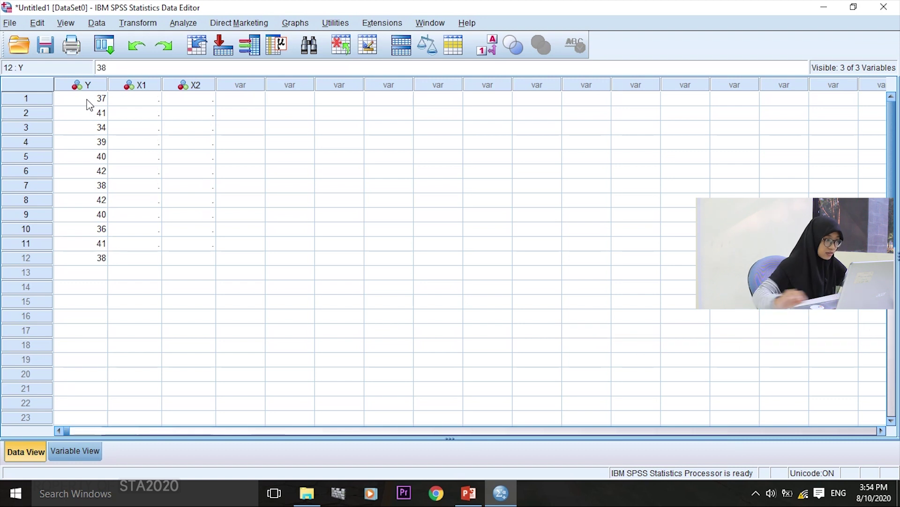
Enter the X1 values 8, 10, 7, 12, 9, 10, 7, 8, 11, 8, 10, 8 in rows 1 to 12.
click(149, 103)
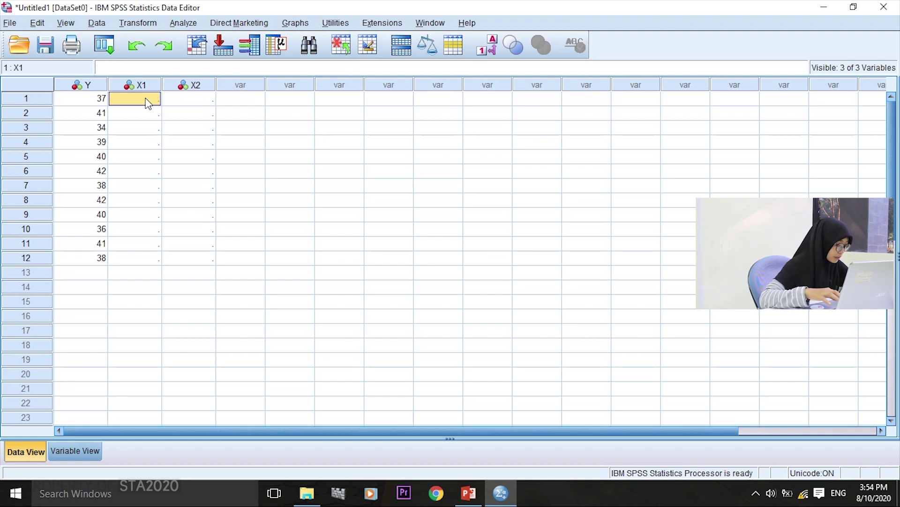
text(8)
key(Return)
text(10)
key(Return)
text(7)
key(Return)
text(12)
key(Return)
text(9)
key(Return)
text(10)
key(Return)
text(7)
key(Return)
text(8)
key(Return)
text(11)
key(Return)
text(8 10)
key(Return)
text(8)
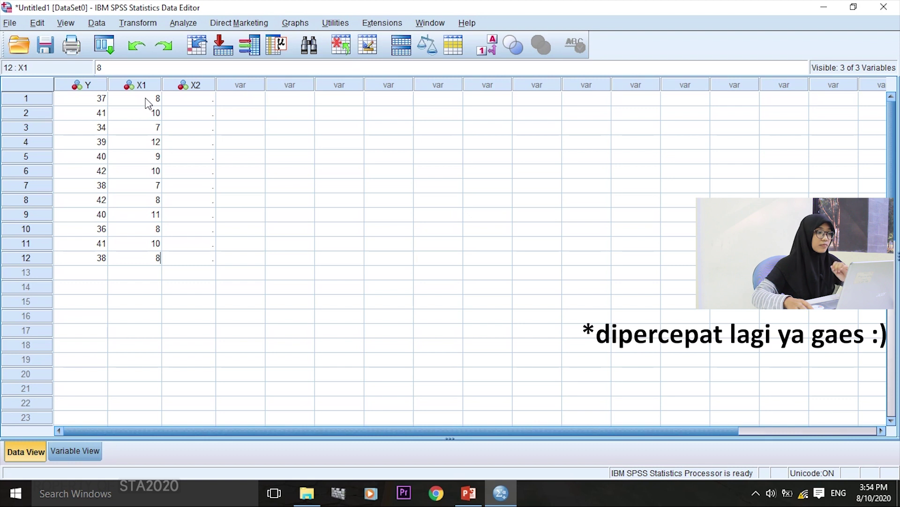
Enter the X2 values 125, 137, 100, 122, 129, 128, 98, 103, 130, 95, 115, 105 in rows 1 to 12.
click(176, 99)
text(125)
key(Return)
text(137)
key(Return)
text(100)
key(Return)
text(122)
key(Return)
text(129)
key(Return)
text(128)
key(Return)
text(98)
key(Return)
text(103)
key(Return)
text(130)
key(Return)
text(95)
key(Return)
text(115)
key(Return)
text(105)
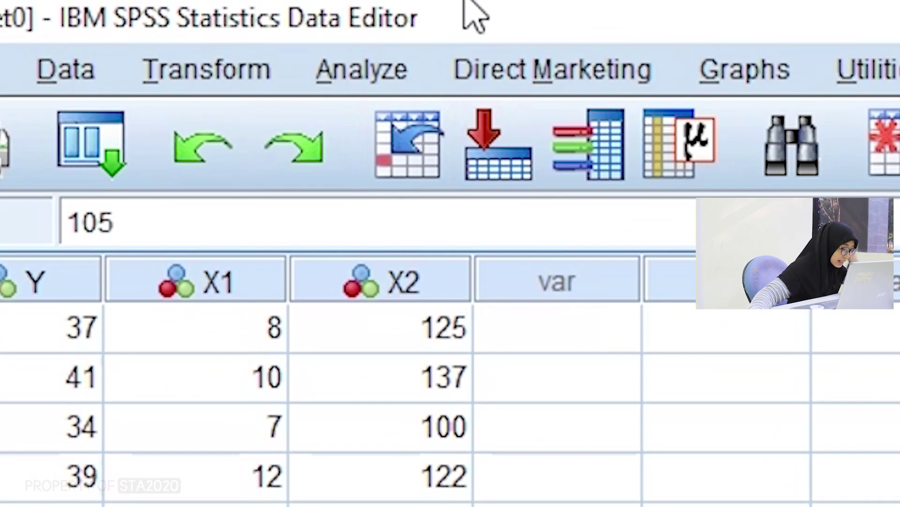
Set up a linear regression with Berat Ikan [Y] as dependent and Makanan Ikan [X1] and Panjang Ikan [X2] as independent variables.
click(376, 74)
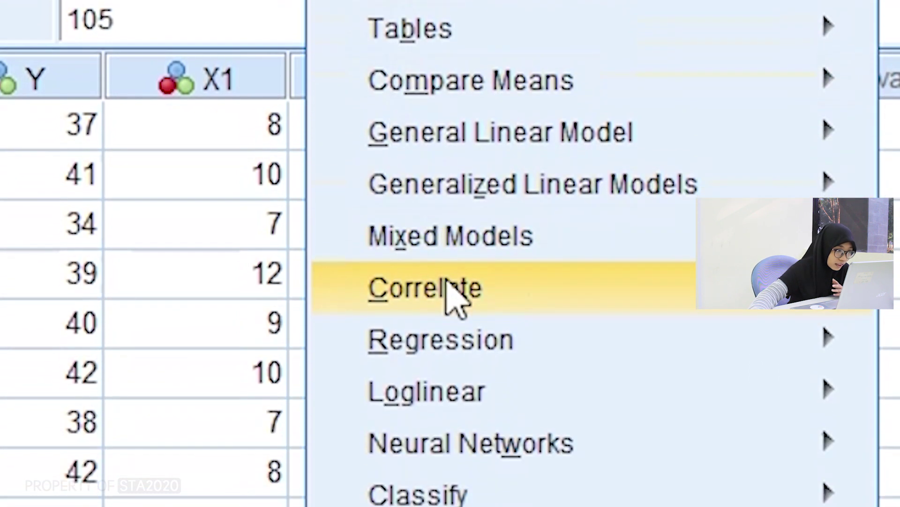
mouse_move(453, 506)
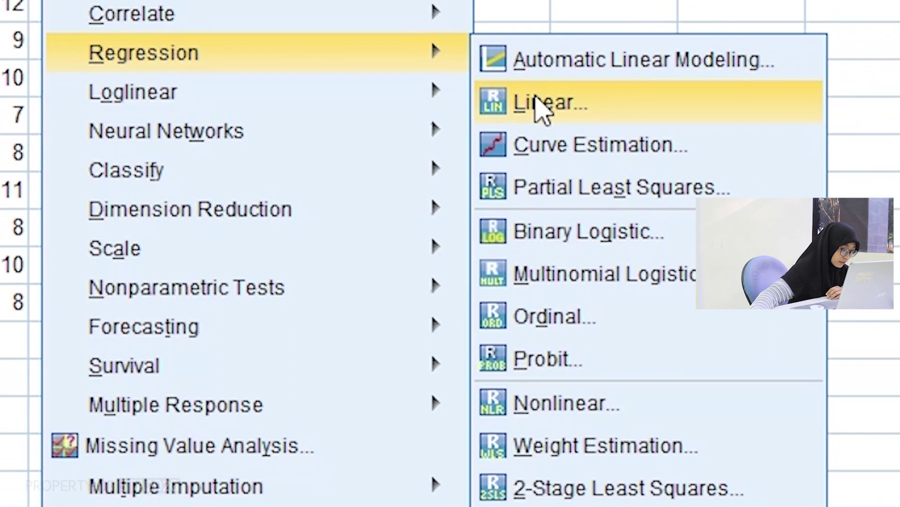
click(582, 95)
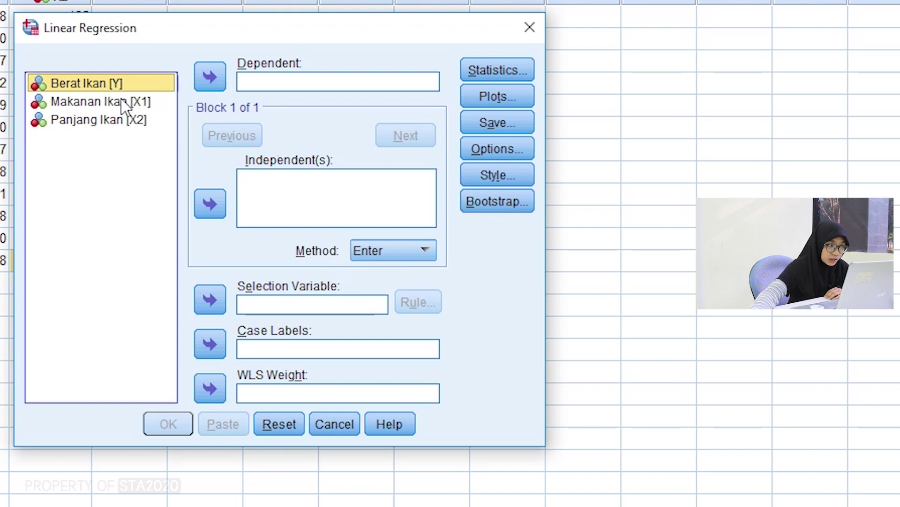
click(211, 70)
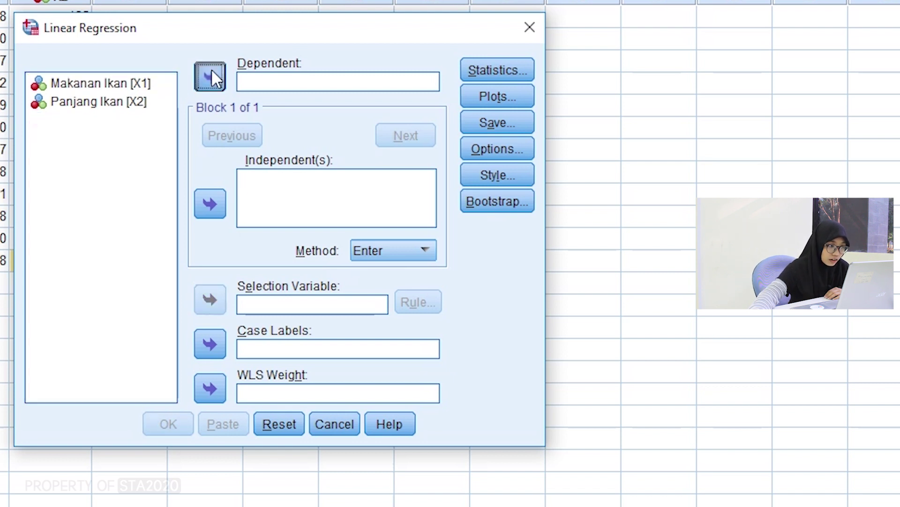
click(96, 83)
click(203, 205)
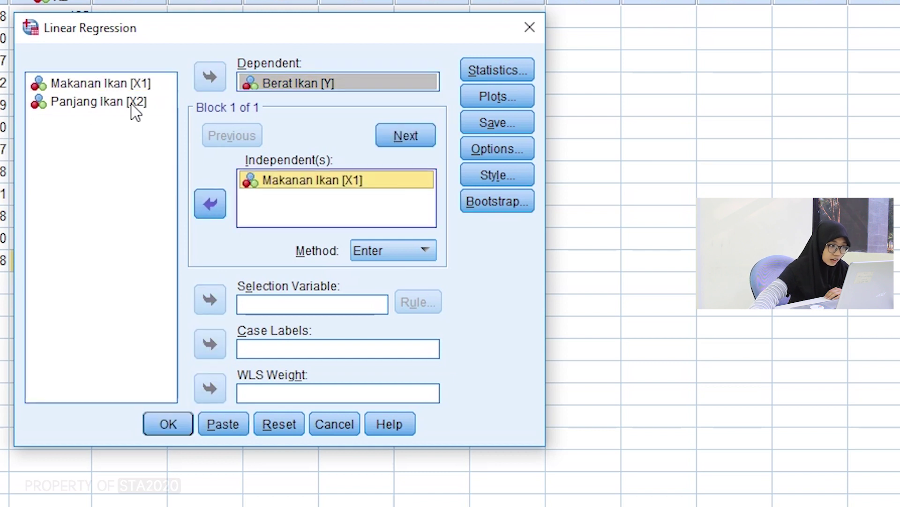
click(134, 104)
click(203, 194)
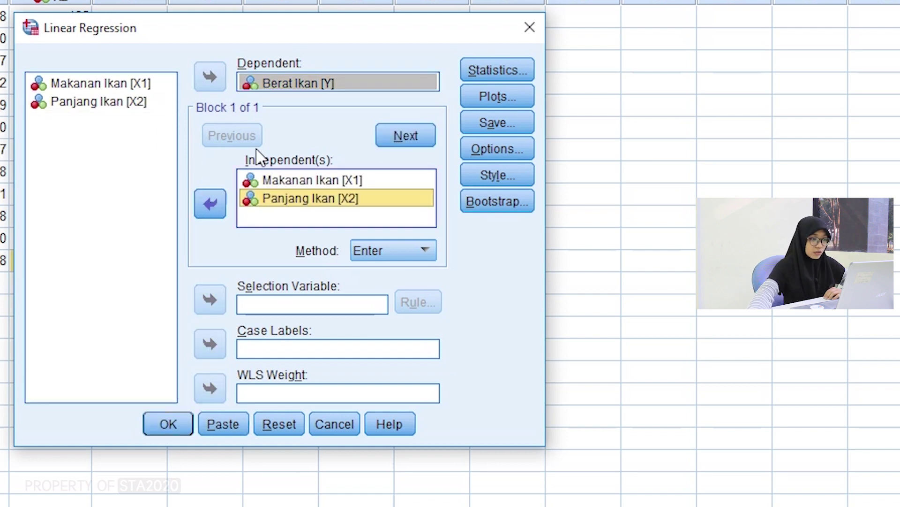
Add Descriptives and Part and partial correlations to the regression statistics.
click(472, 72)
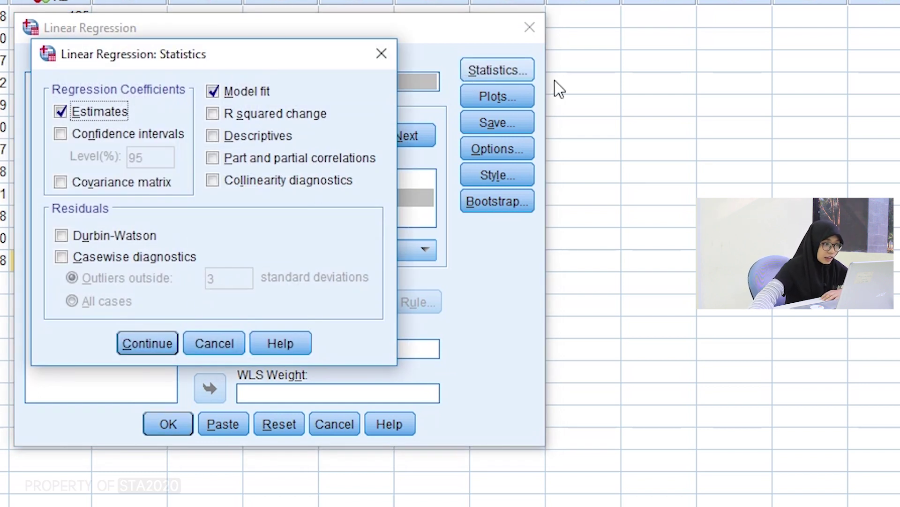
click(214, 138)
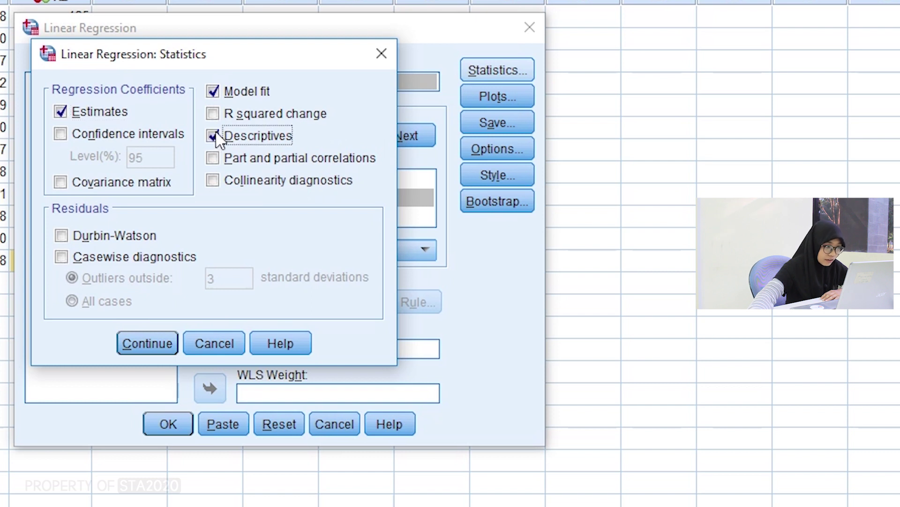
click(213, 158)
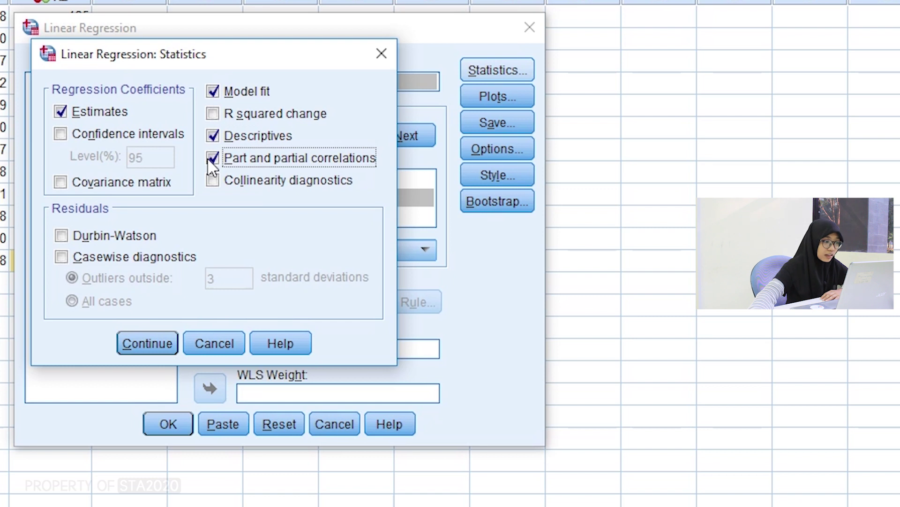
click(158, 347)
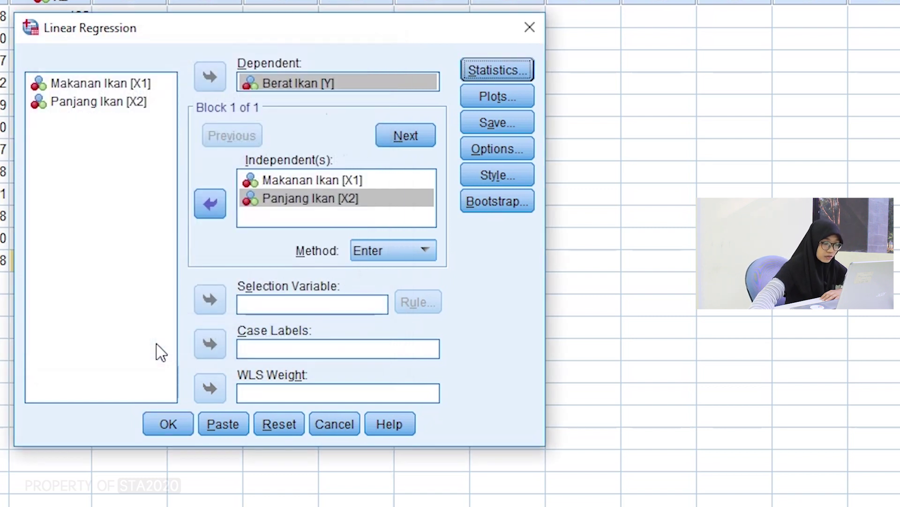
Set missing values to Exclude cases pairwise in the regression options, and run the linear regression to produce its output tables.
click(493, 147)
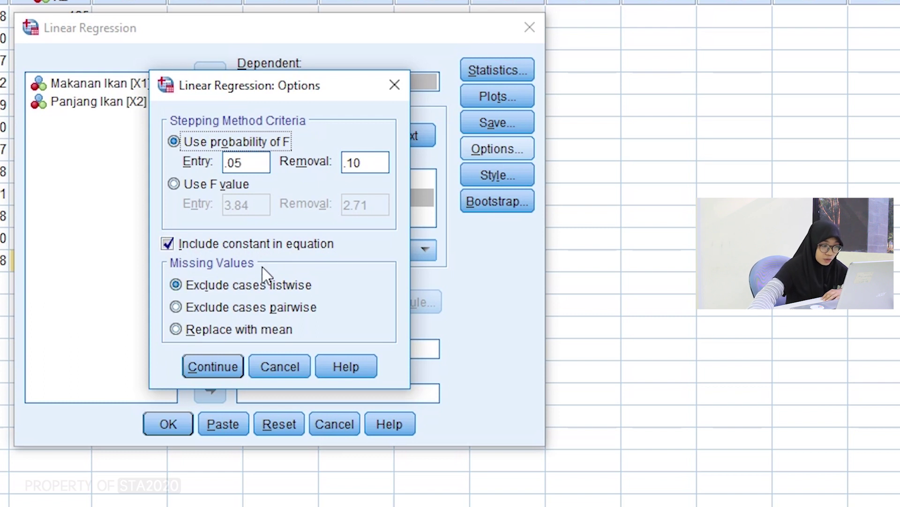
click(177, 308)
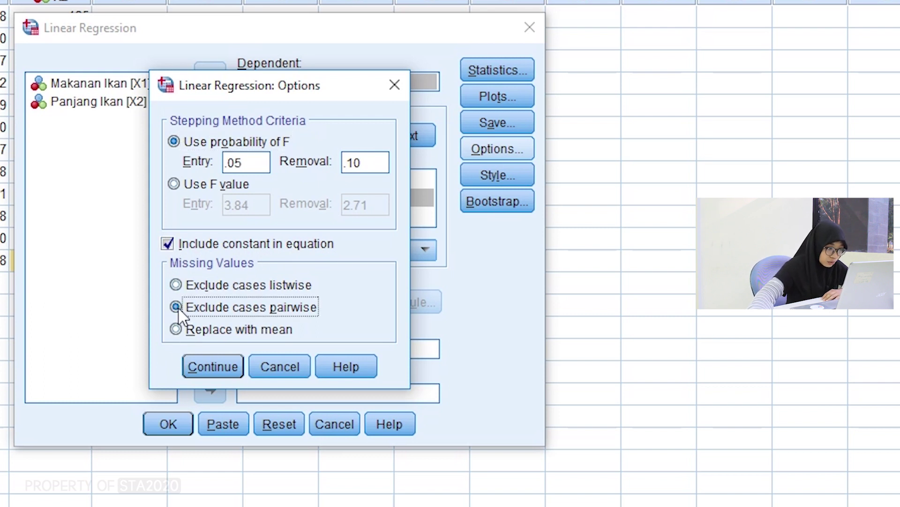
click(214, 367)
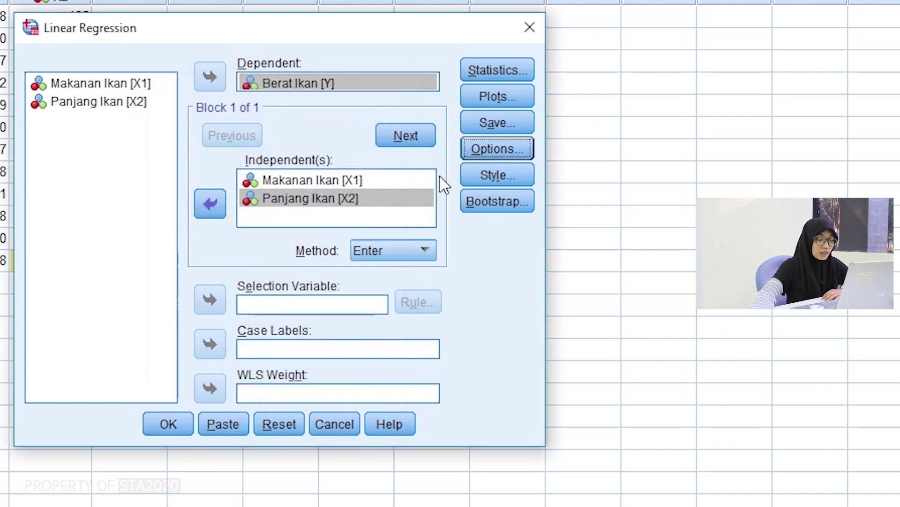
click(177, 428)
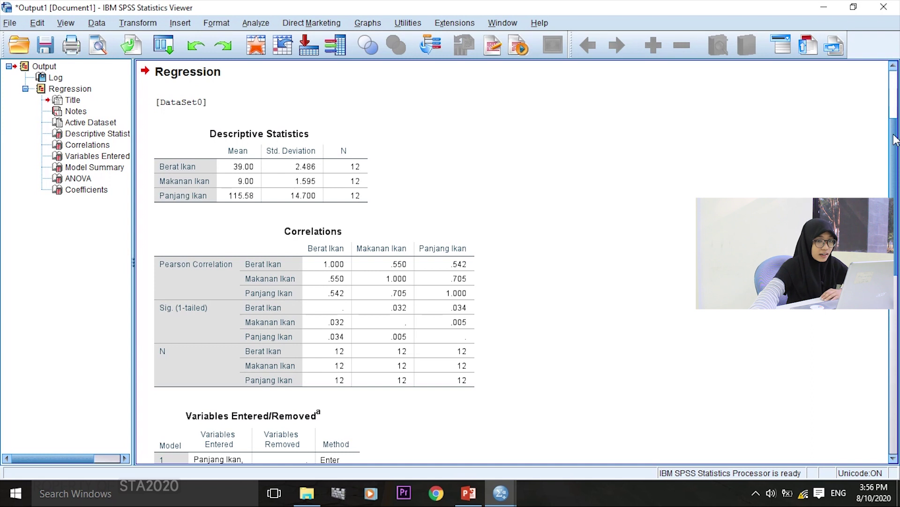
scroll(895, 131, up, 1)
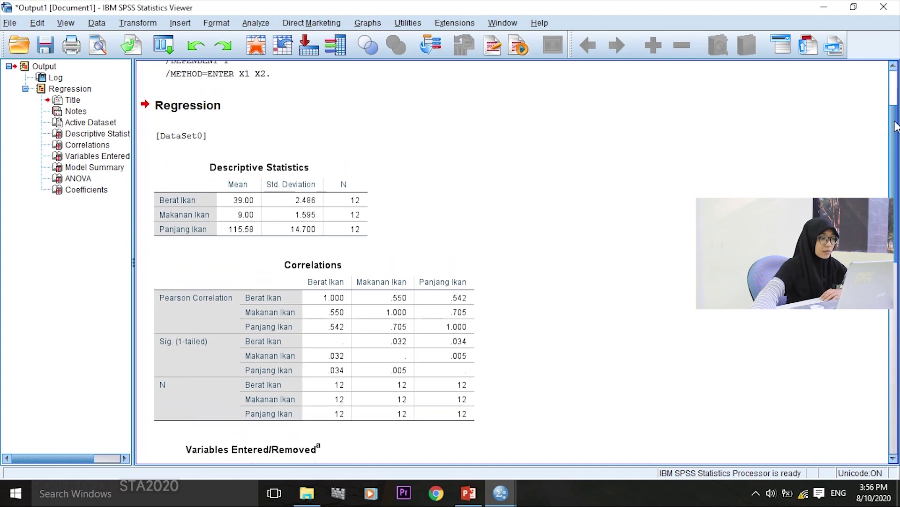
scroll(895, 125, down, 5)
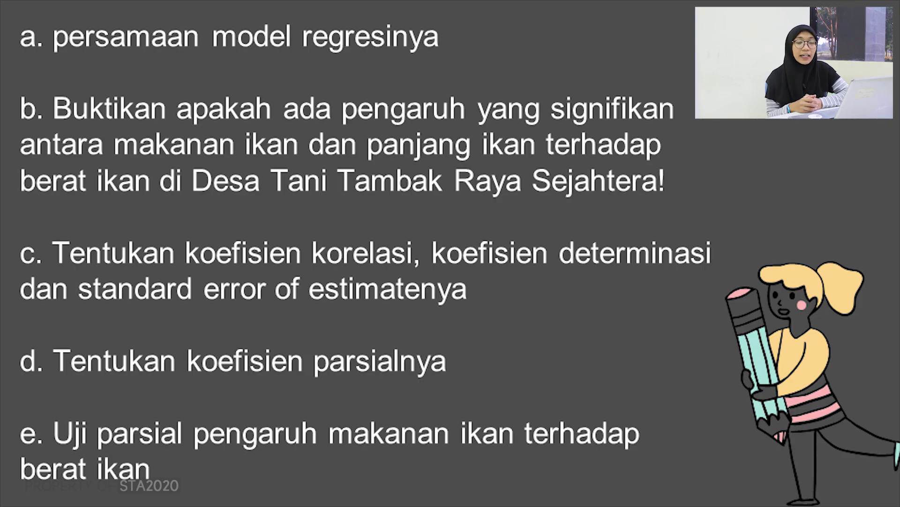